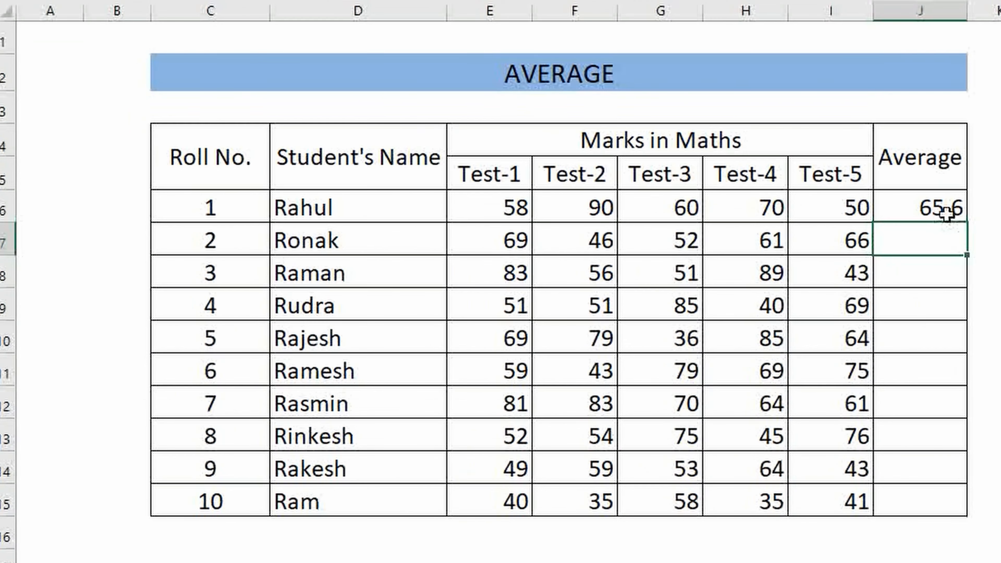
- Copy the first student's average formula from J6 down the Average column to J15
{"action": "left_click", "coordinate": [872, 243]}
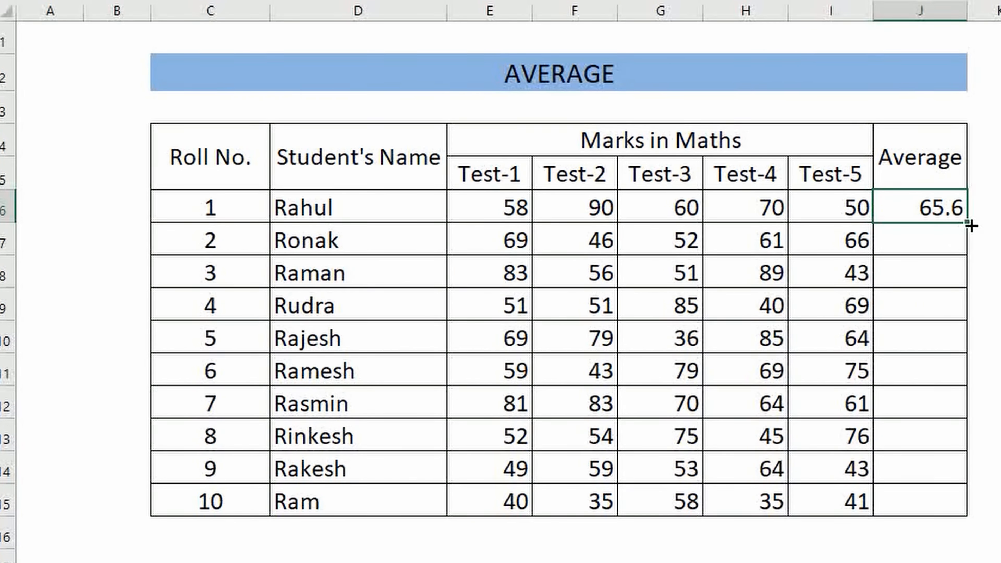
{"action": "left_click_drag", "start_coordinate": [970, 221], "coordinate": [961, 512]}
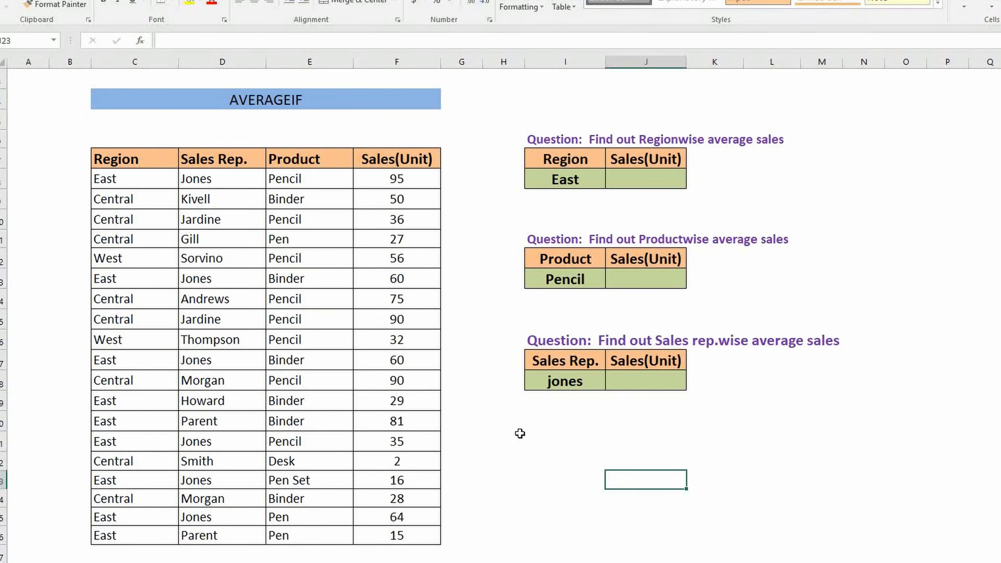
- Calculate the East region's average sales in J8 with AVERAGEIF, using range C8:C26, criterion "East" and average range F8:F26
{"action": "left_click", "coordinate": [645, 180]}
{"action": "type", "text": "=avera"}
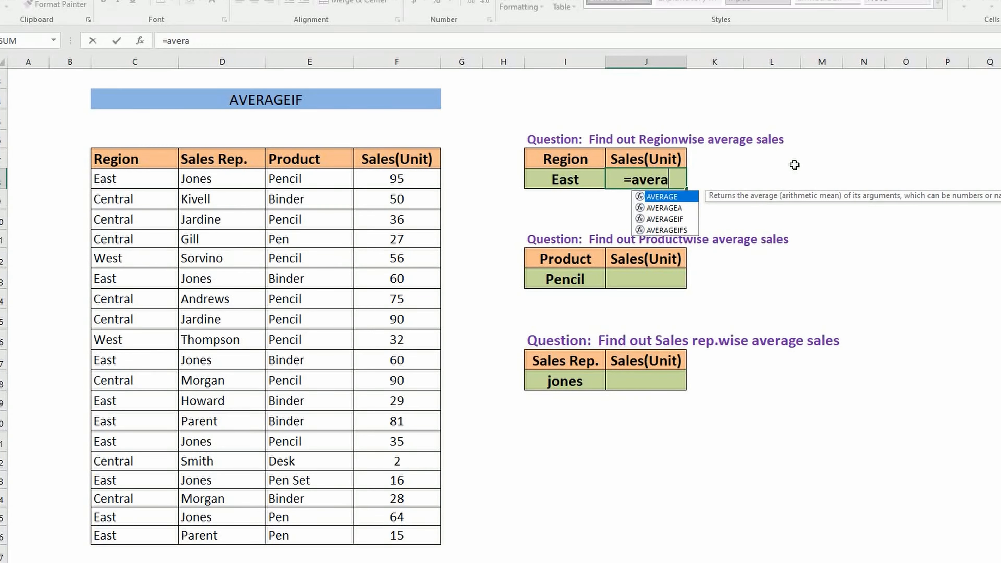
{"action": "key", "text": "Down"}
{"action": "key", "text": "Down"}
{"action": "key", "text": "Tab"}
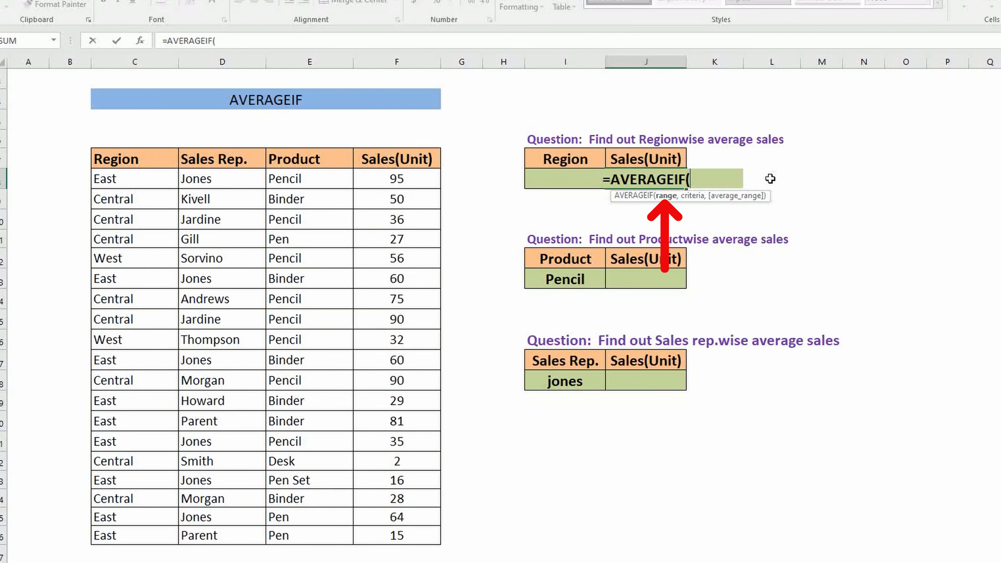
{"action": "left_click_drag", "start_coordinate": [119, 179], "coordinate": [118, 535]}
{"action": "type", "text": ","}
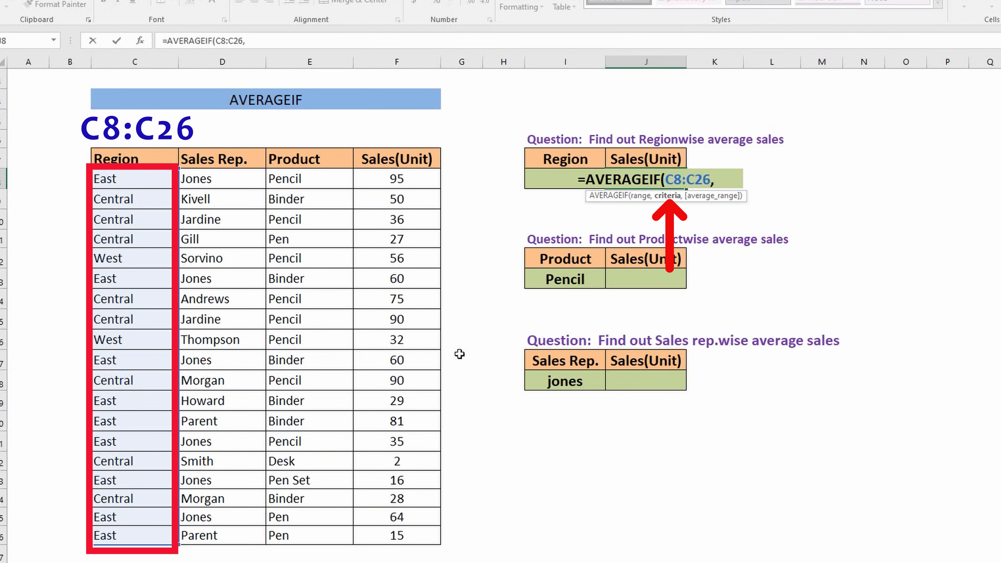
{"action": "type", "text": "\""}
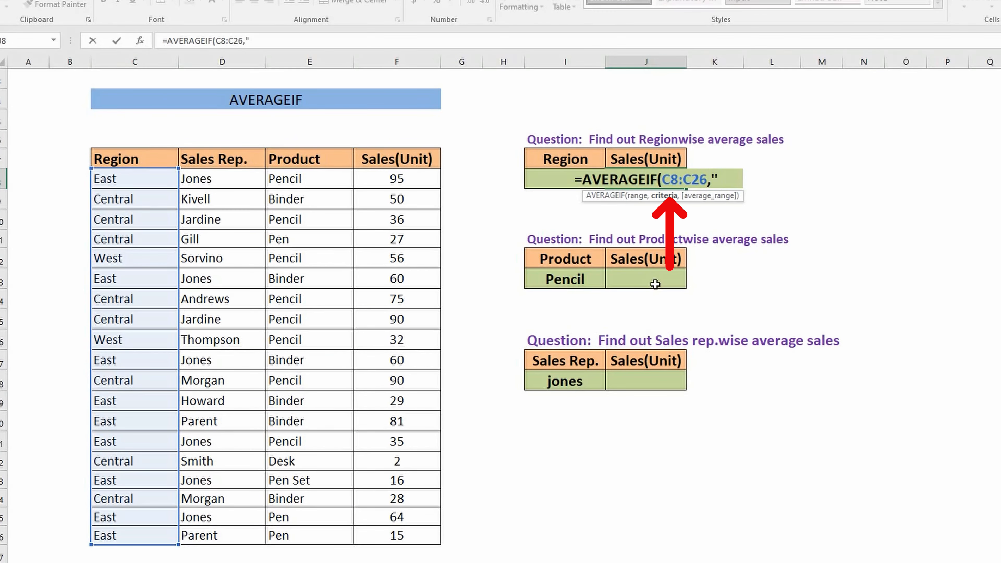
{"action": "type", "text": "East\","}
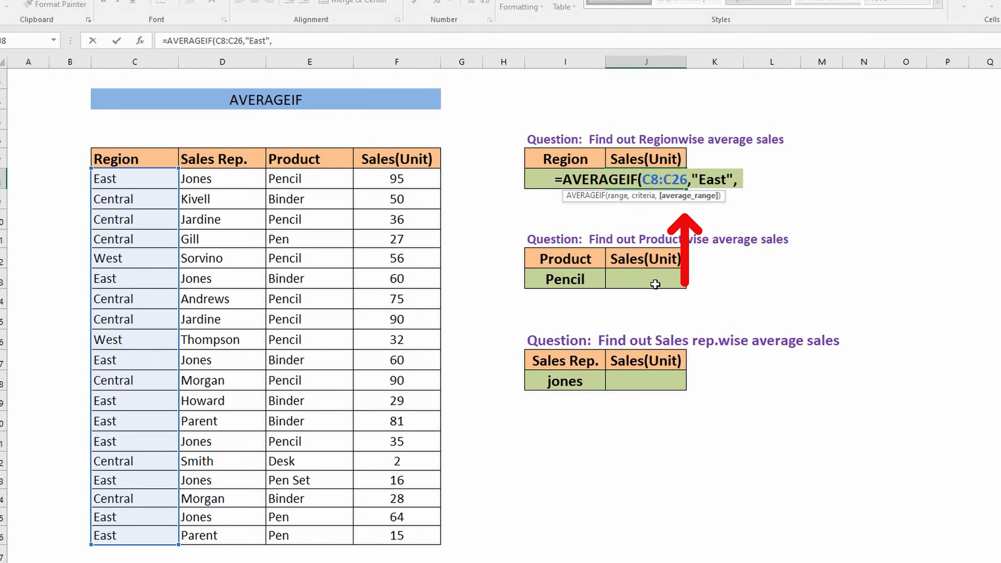
{"action": "type", "text": "F8:F26"}
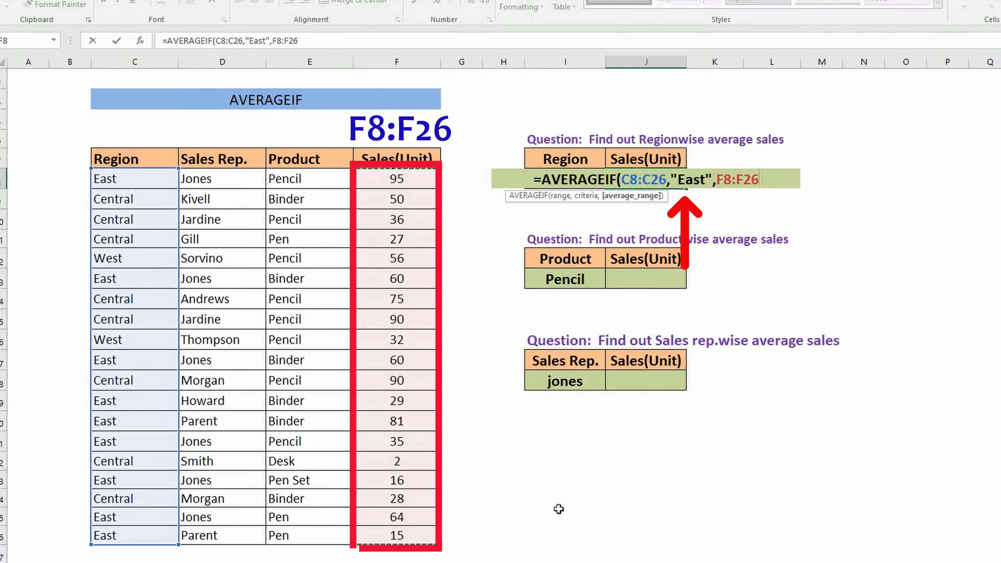
{"action": "key", "text": "Return"}
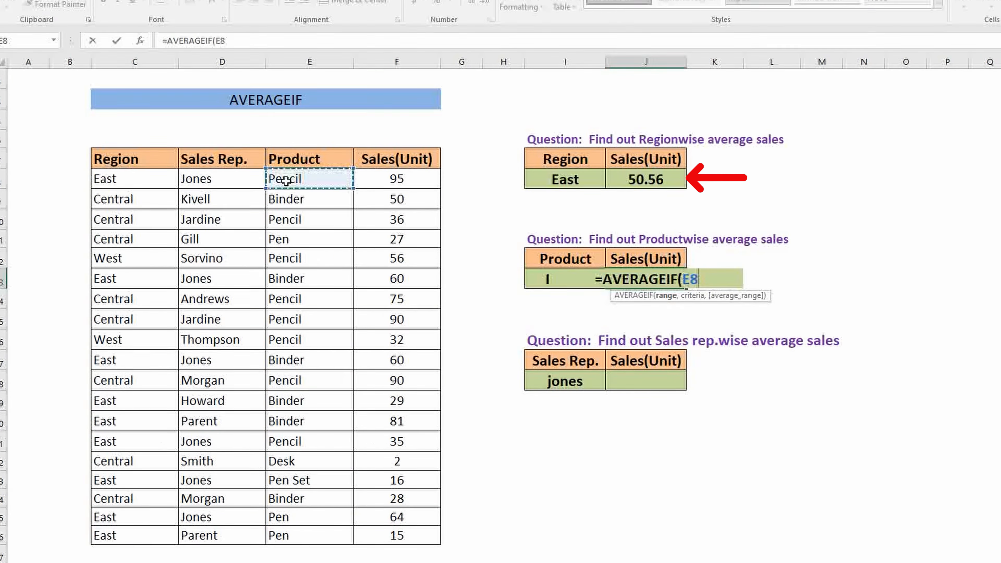
- Calculate the average Pencil sales in J13 with AVERAGEIF, using range E8:E26, criterion "Pencil" and average range F8:F26
{"action": "left_click_drag", "start_coordinate": [284, 179], "coordinate": [309, 535]}
{"action": "type", "text": ",\"Pencil\","}
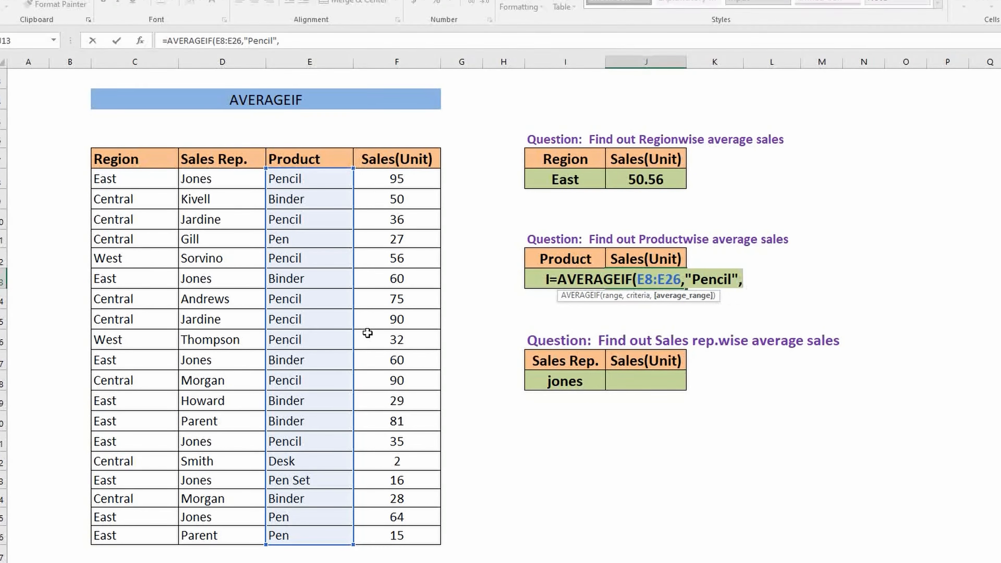
{"action": "left_click_drag", "start_coordinate": [397, 179], "coordinate": [380, 527]}
{"action": "key", "text": "Return"}
- Calculate the listed sales rep's average sales in J18 with AVERAGEIF, using range D8:D26, the rep's name and average range F8:F26
{"action": "left_click", "coordinate": [666, 378]}
{"action": "type", "text": "=average"}
{"action": "key", "text": "Down"}
{"action": "key", "text": "Down"}
{"action": "key", "text": "Tab"}
{"action": "left_click_drag", "start_coordinate": [221, 179], "coordinate": [235, 531]}
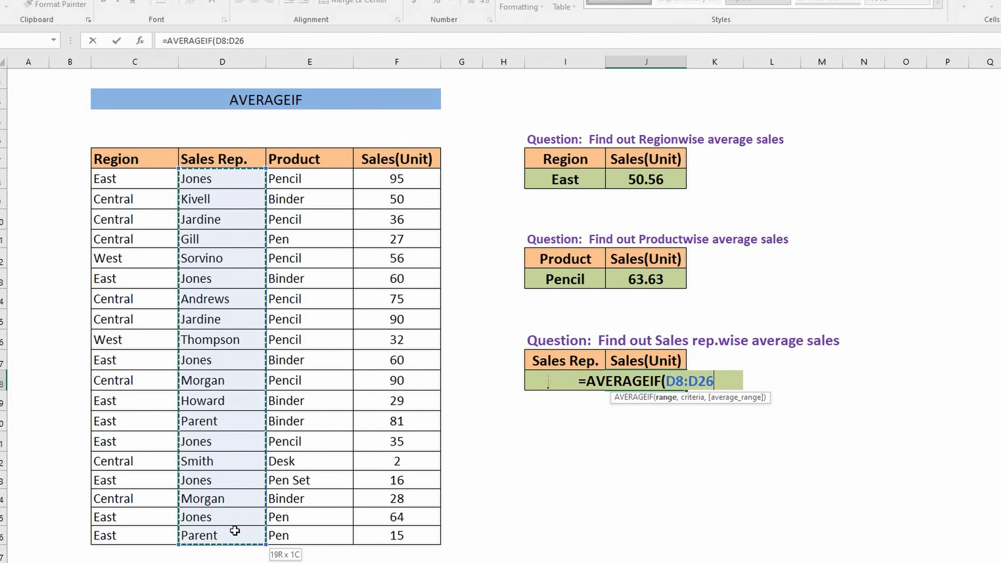
{"action": "type", "text": ",\"Jones\","}
{"action": "left_click_drag", "start_coordinate": [397, 179], "coordinate": [397, 535]}
{"action": "key", "text": "Return"}
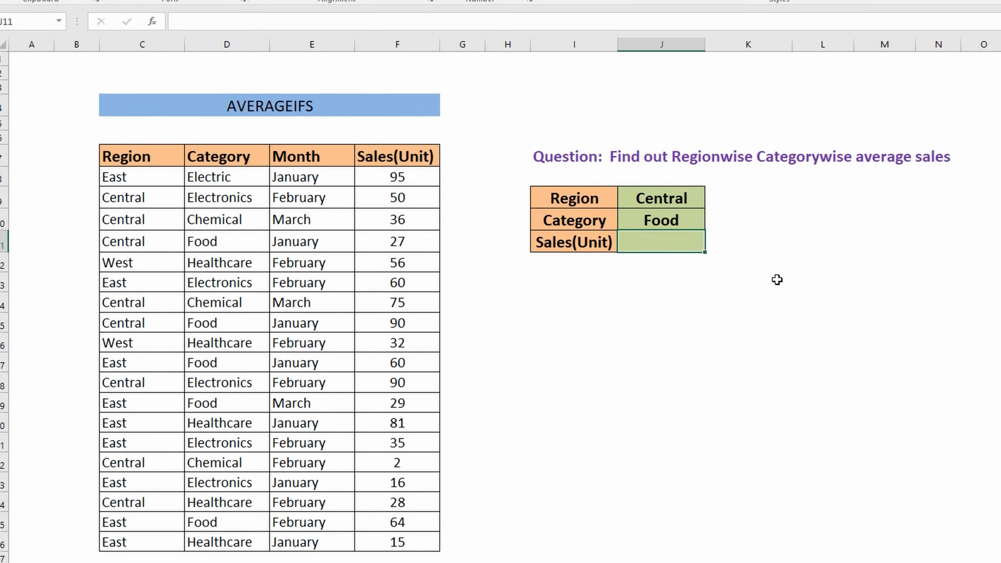
- Start an AVERAGEIFS formula in the Sales(Unit) result cell J11 with F8:F26 as the average range
{"action": "type", "text": "=avera"}
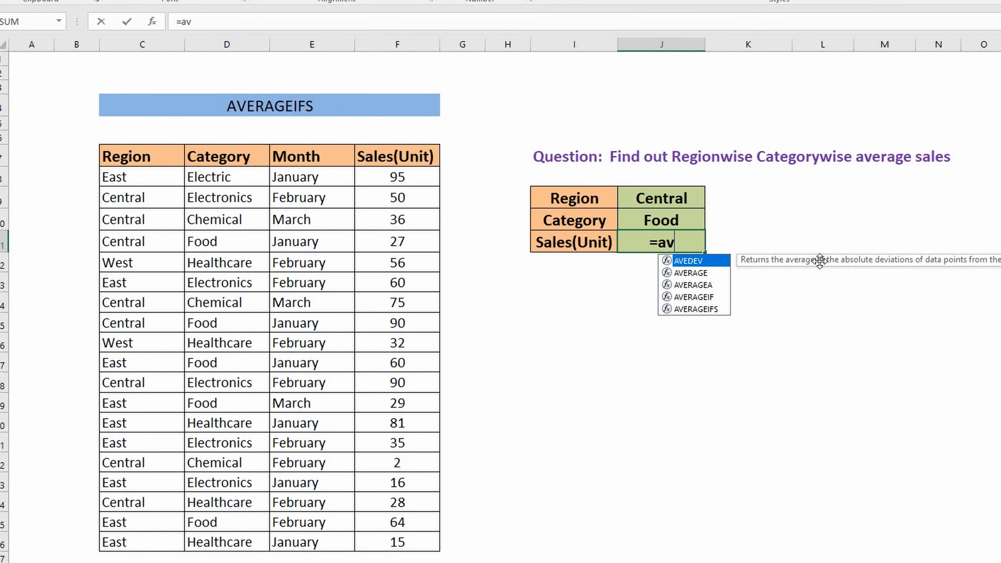
{"action": "key", "text": "Down"}
{"action": "key", "text": "Down"}
{"action": "key", "text": "Down"}
{"action": "key", "text": "Tab"}
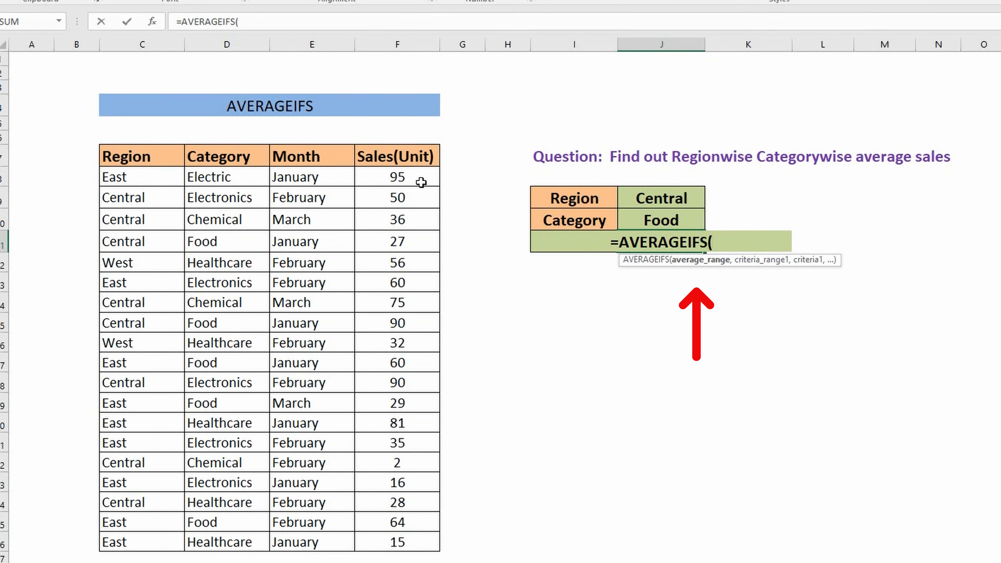
{"action": "left_click_drag", "start_coordinate": [398, 177], "coordinate": [388, 540]}
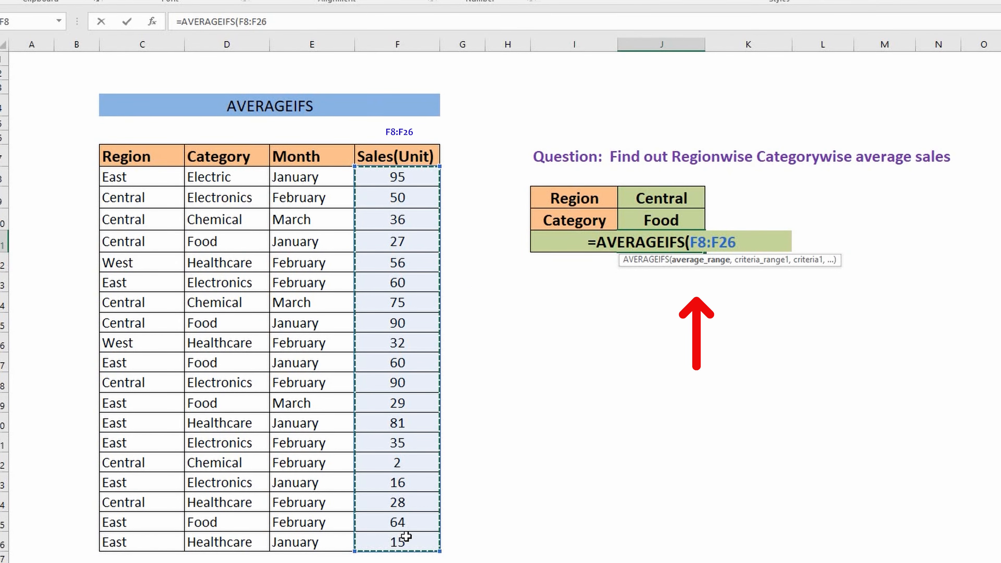
{"action": "type", "text": ","}
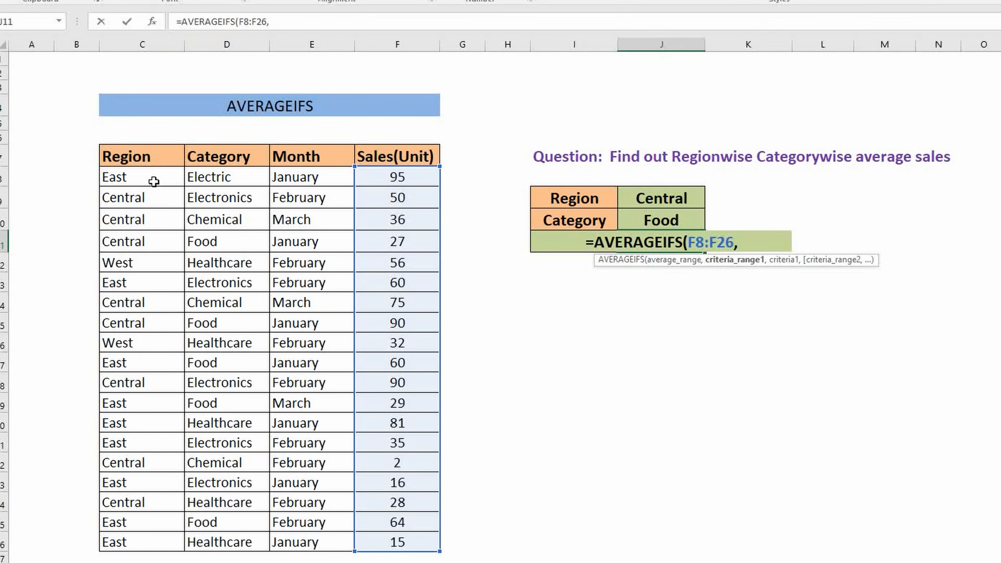
- Complete the AVERAGEIFS formula with criteria range C8:C26 matching J9 and criteria range D8:D26 matching J10
{"action": "left_click_drag", "start_coordinate": [149, 179], "coordinate": [137, 542]}
{"action": "type", "text": ","}
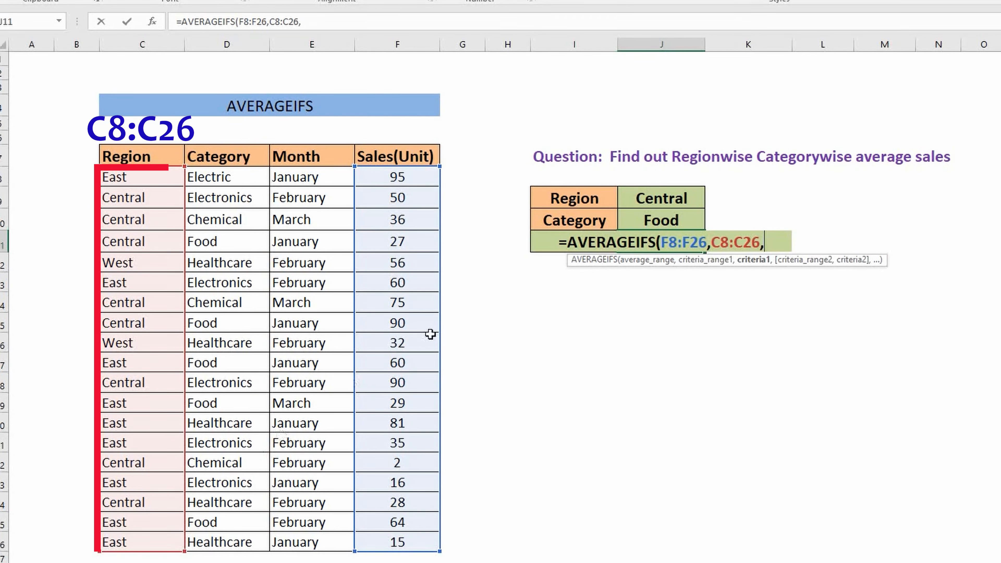
{"action": "left_click", "coordinate": [638, 202]}
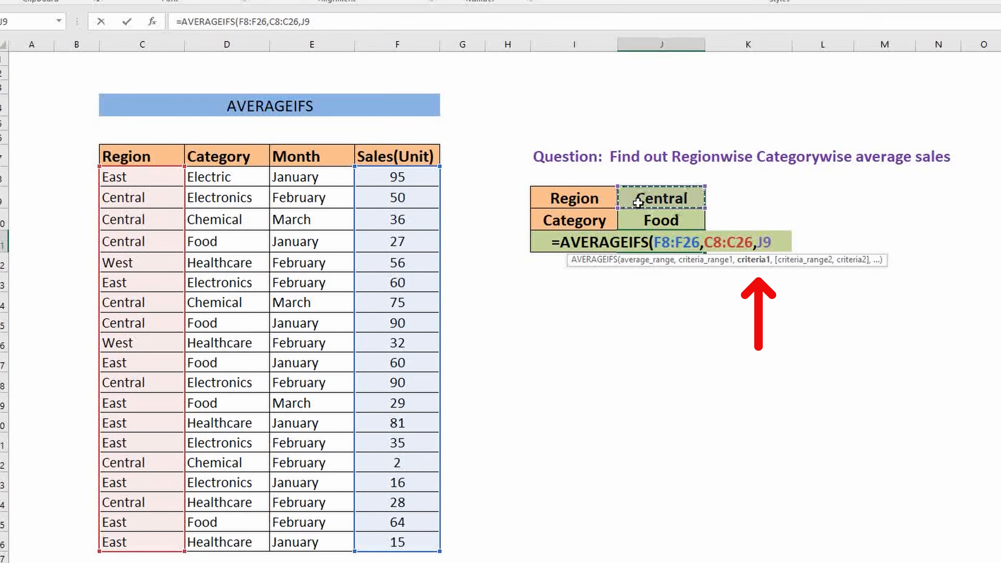
{"action": "type", "text": ","}
{"action": "left_click_drag", "start_coordinate": [228, 182], "coordinate": [213, 542]}
{"action": "type", "text": ","}
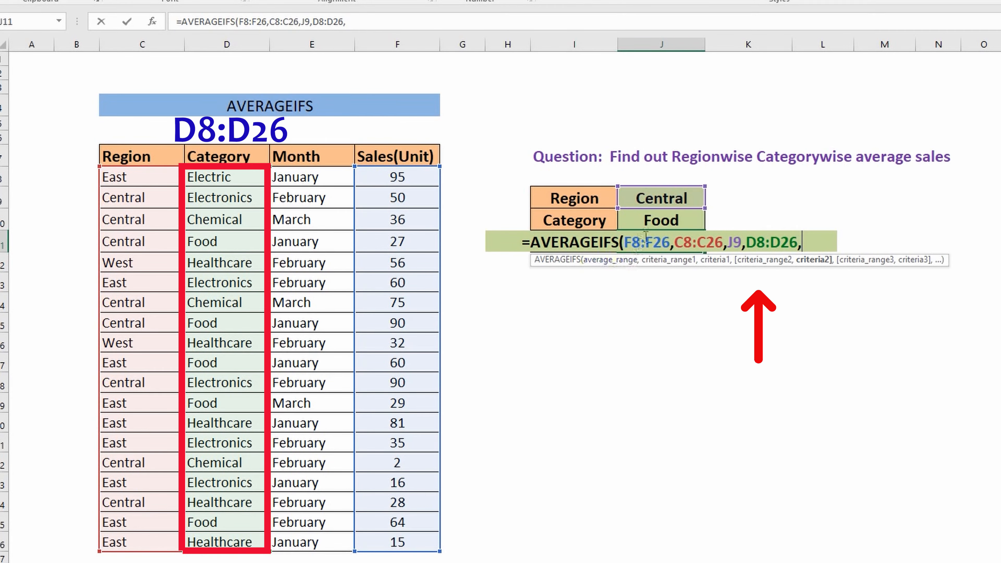
{"action": "left_click", "coordinate": [690, 221]}
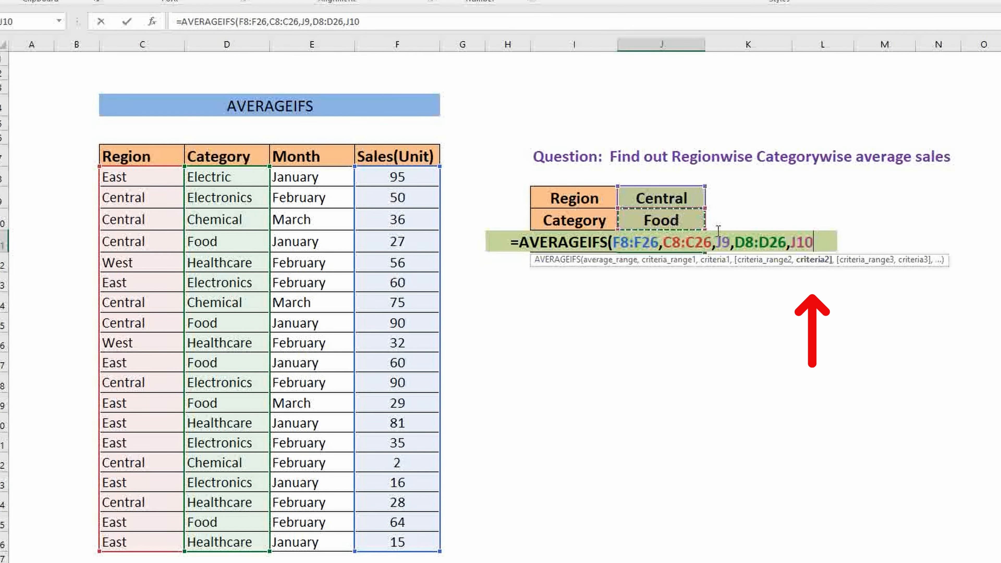
{"action": "type", "text": ")"}
{"action": "key", "text": "Return"}
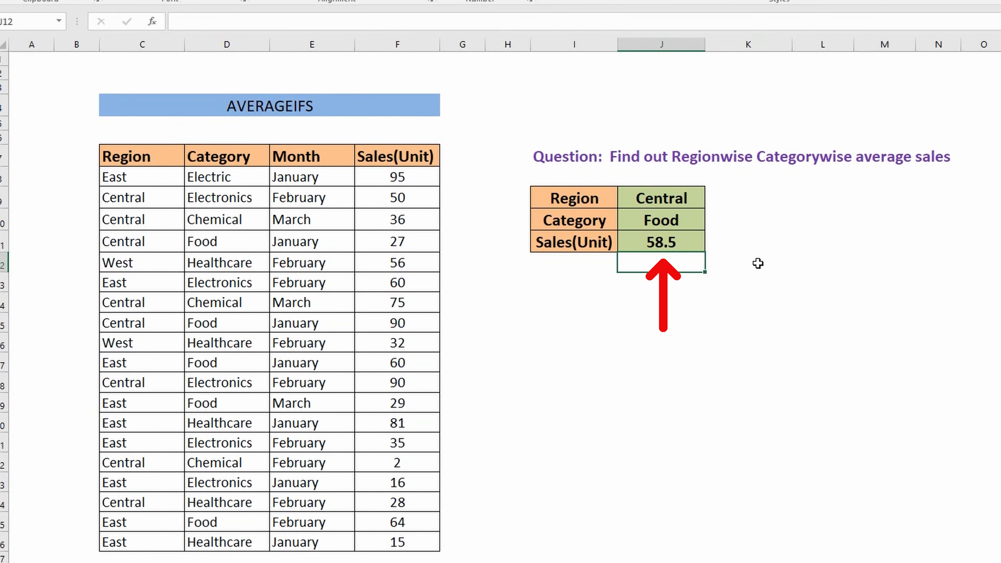
- Change the Region criterion in J9 to East
{"action": "key", "text": "Up"}
{"action": "key", "text": "Up"}
{"action": "key", "text": "Up"}
{"action": "type", "text": "East"}
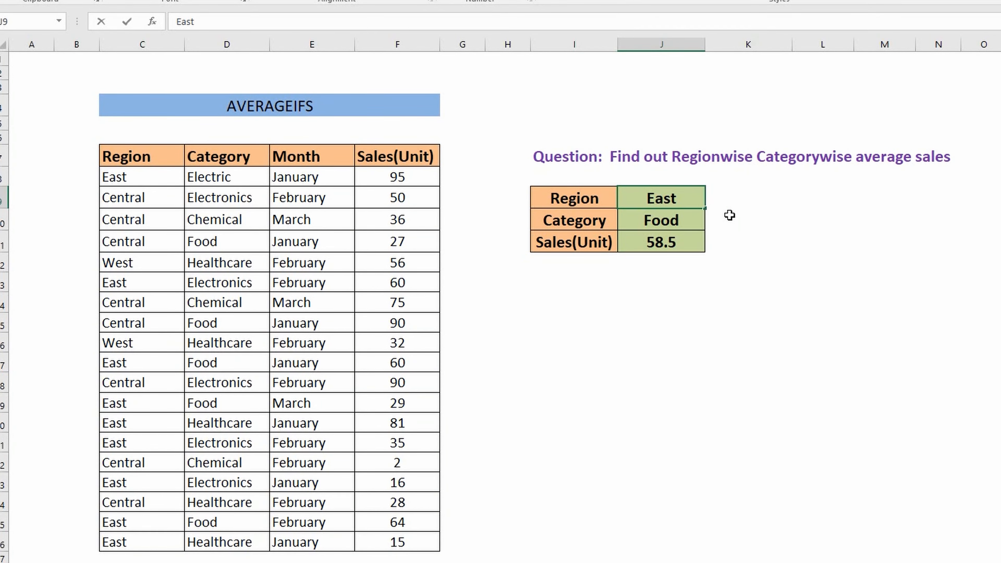
{"action": "key", "text": "Return"}
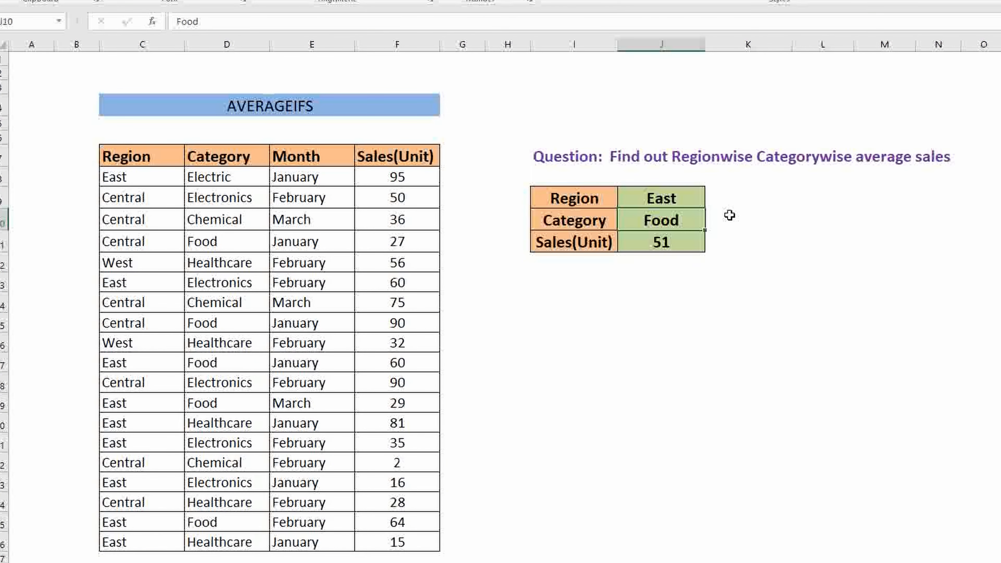
{"action": "left_click", "coordinate": [657, 276]}
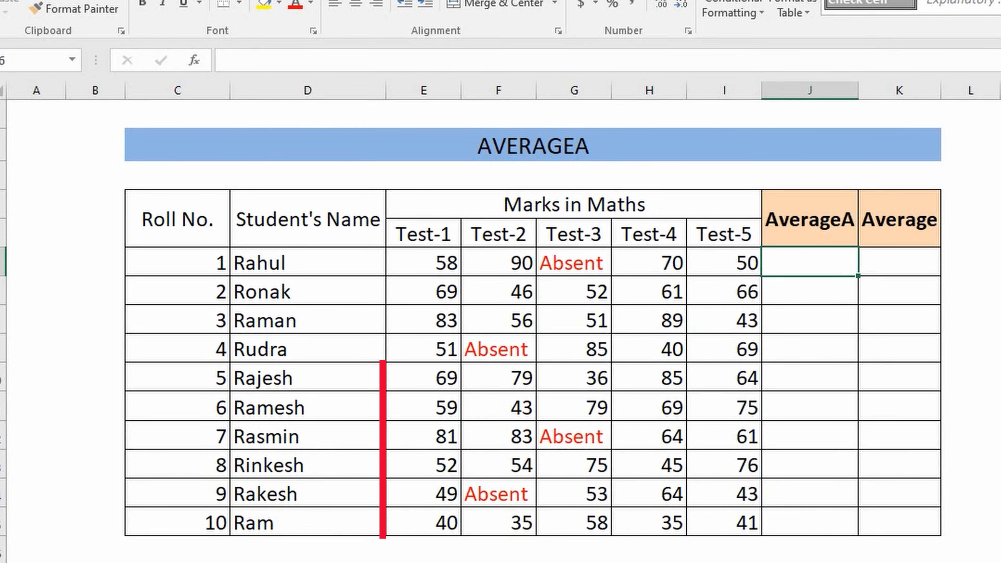
- Calculate the first student's average in J6 with the formula =AVERAGEA(E6:I6)
{"action": "type", "text": "=average"}
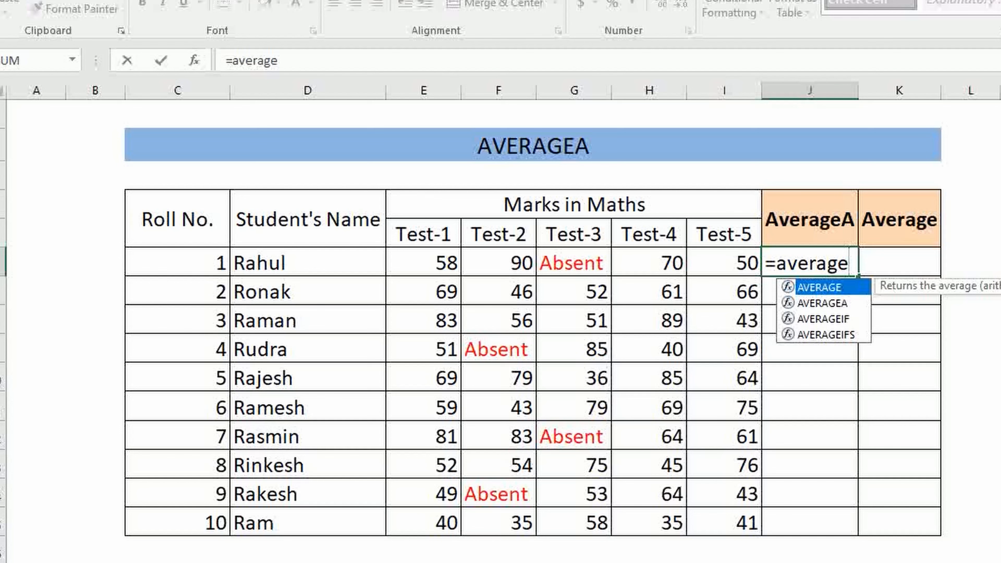
{"action": "key", "text": "Down"}
{"action": "key", "text": "Tab"}
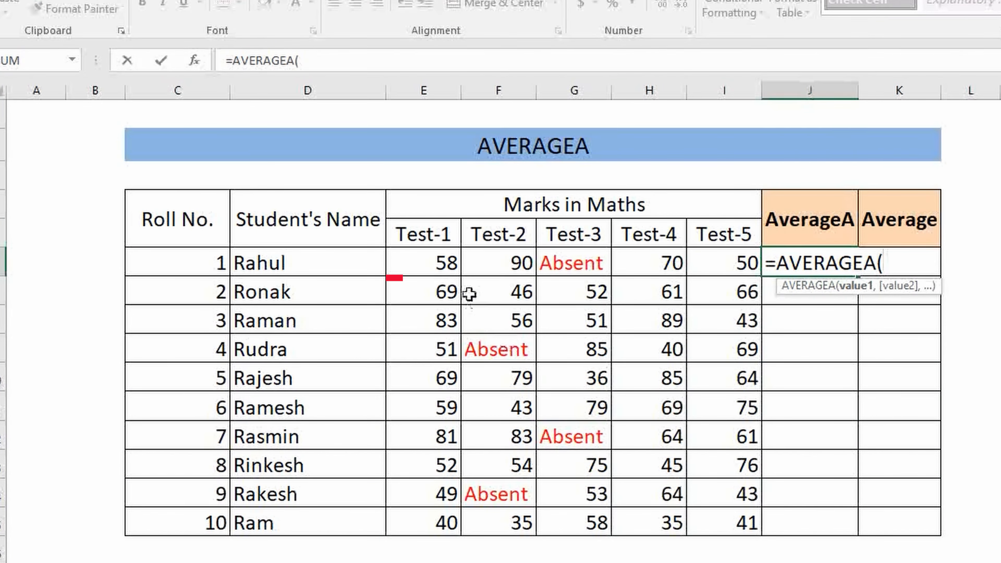
{"action": "mouse_move", "coordinate": [437, 262]}
{"action": "left_mouse_down"}
{"action": "mouse_move", "coordinate": [685, 262]}
{"action": "mouse_move", "coordinate": [728, 277]}
{"action": "left_mouse_up"}
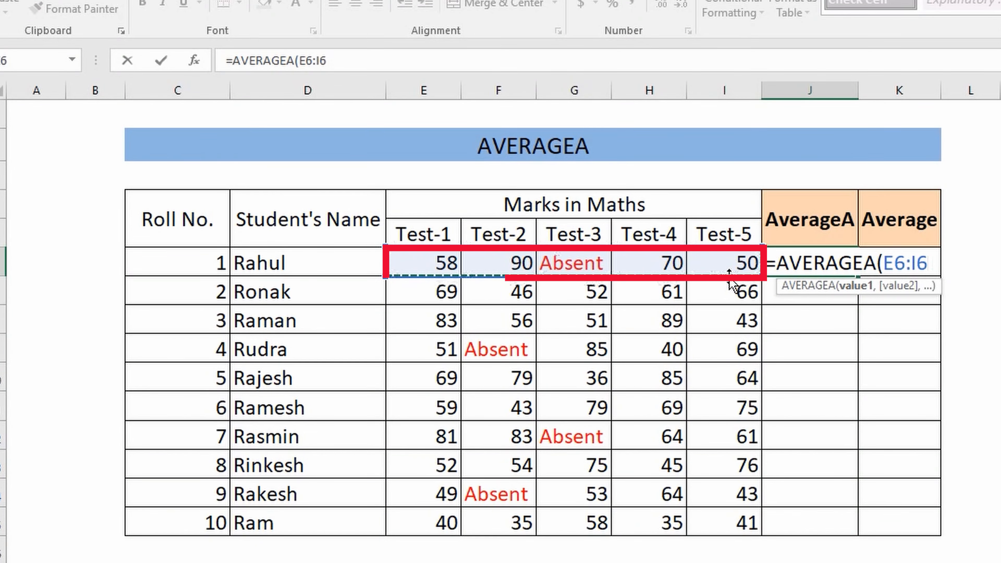
{"action": "type", "text": ")"}
{"action": "key", "text": "Return"}
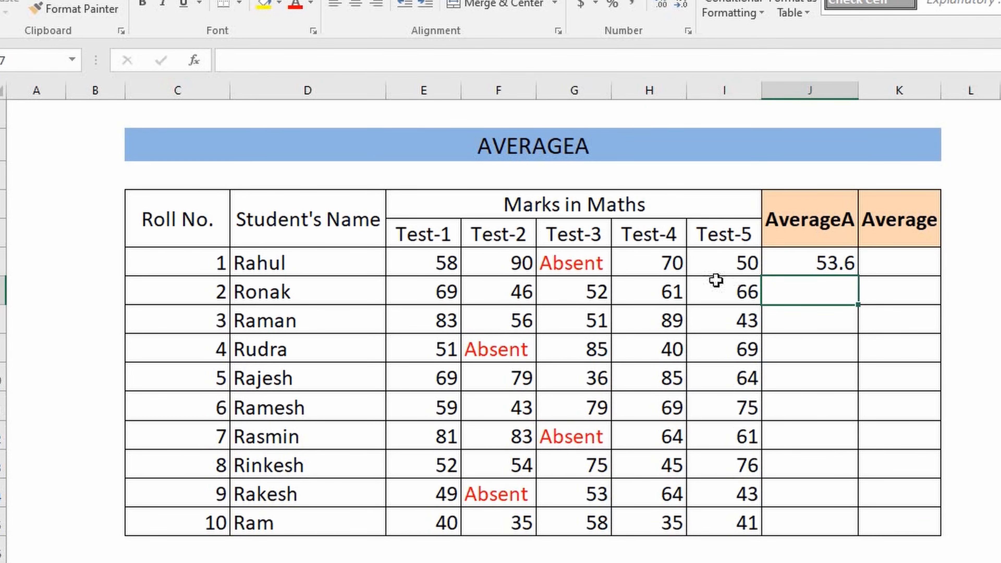
- Copy the AVERAGEA formula from J6 down the AverageA column to the last student in J15
{"action": "left_click", "coordinate": [841, 268]}
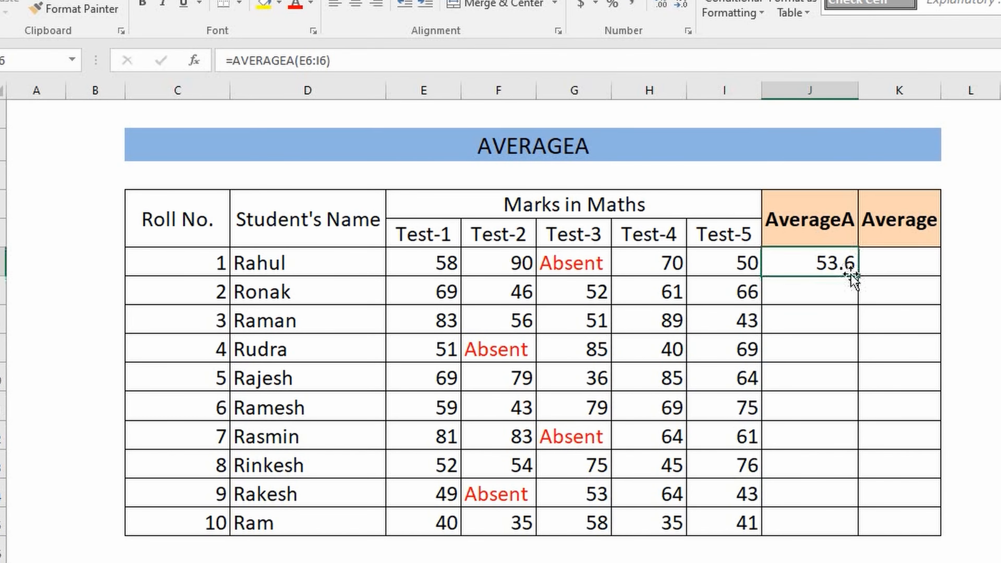
{"action": "left_click_drag", "start_coordinate": [857, 276], "coordinate": [883, 534]}
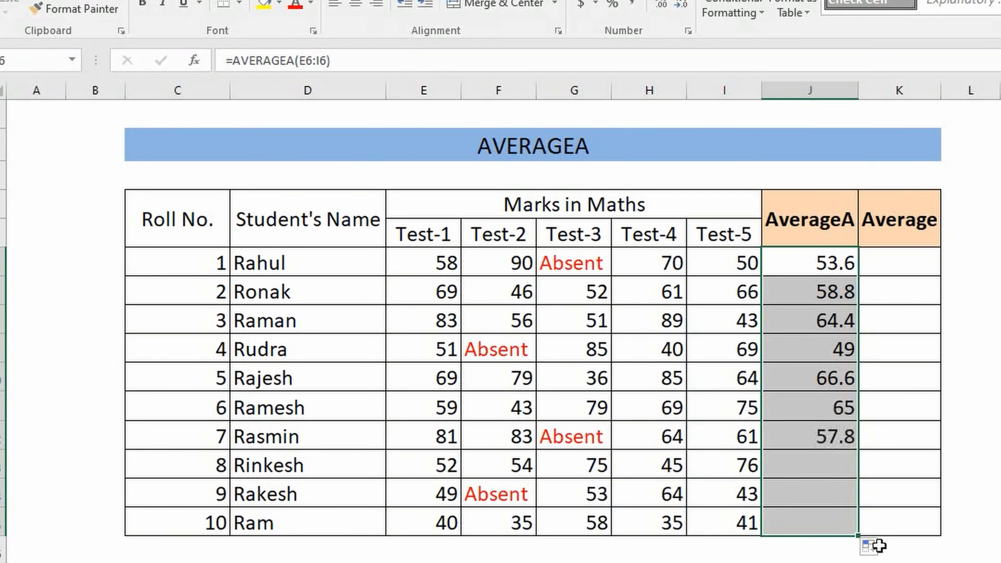
{"action": "left_click", "coordinate": [898, 562]}
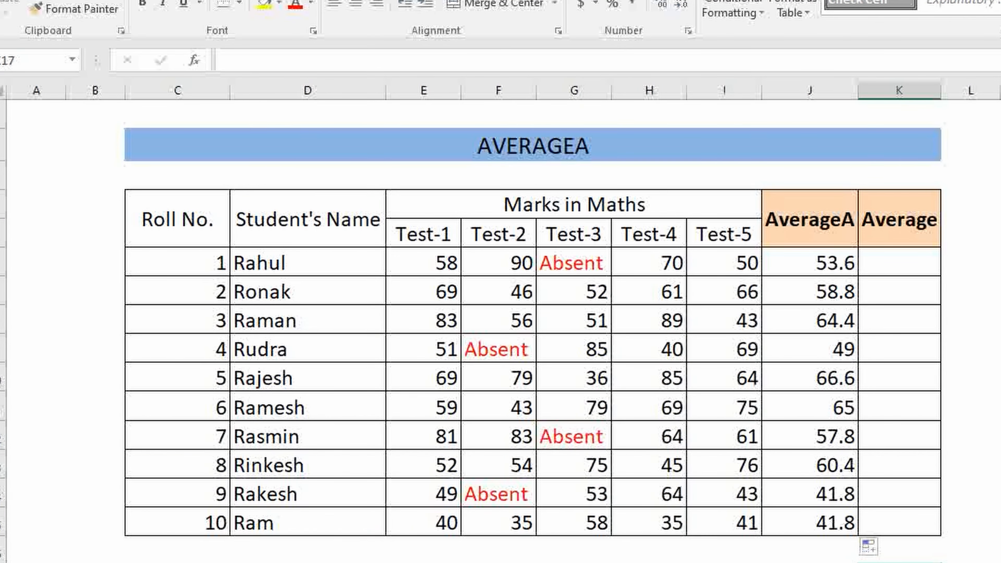
- Start an AVERAGE formula over the first student's test marks in the Average column beside AverageA
{"action": "left_click", "coordinate": [840, 282]}
{"action": "type", "text": "=AVERAGE("}
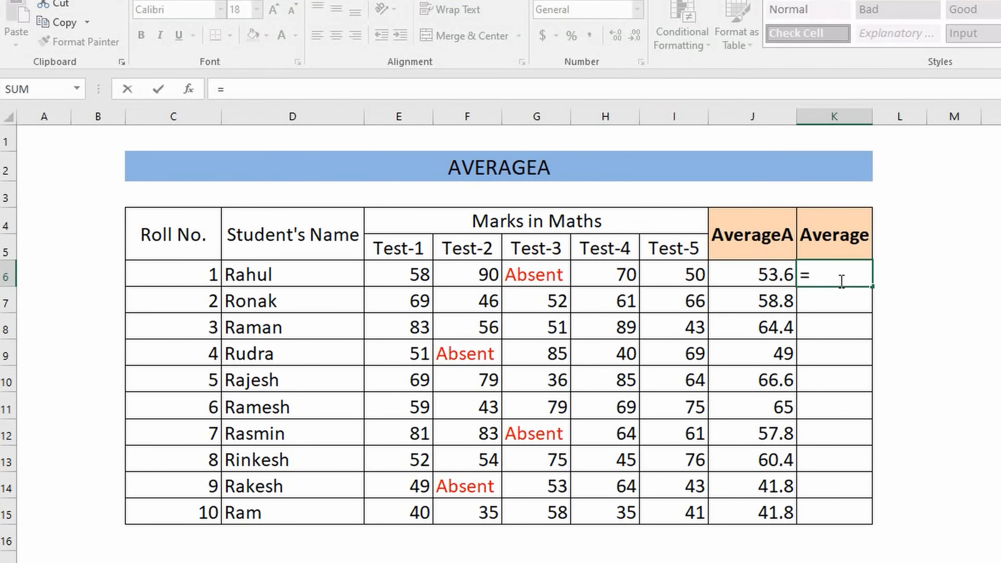
{"action": "left_click_drag", "start_coordinate": [402, 276], "coordinate": [620, 285]}
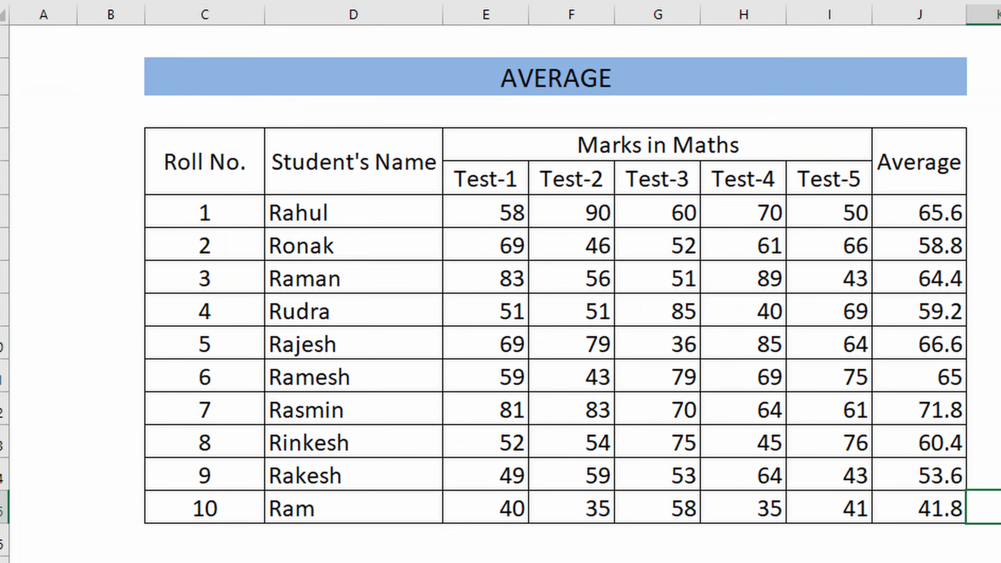